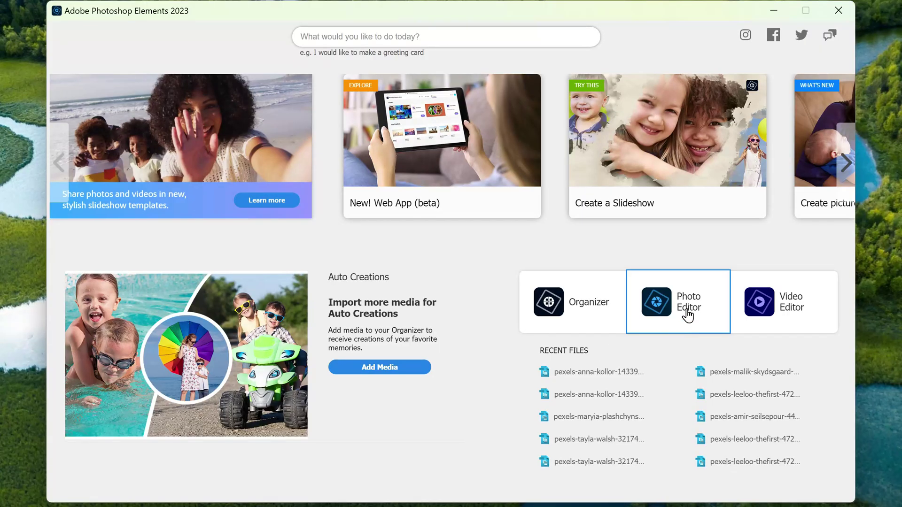
Launch the Photo Editor from the Home Screen so a photo can be opened.
{"action": "left_click", "coordinate": [688, 310]}
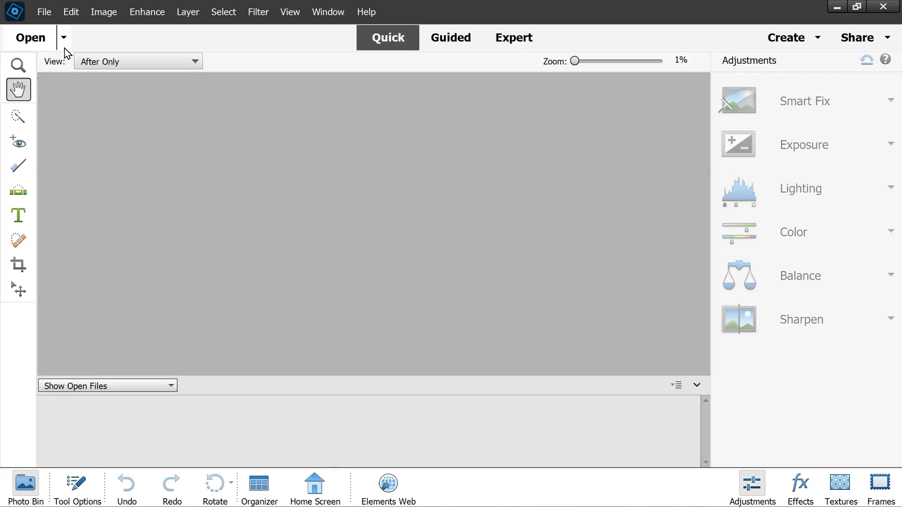
{"action": "left_click", "coordinate": [43, 12]}
Open the closed-eyes portrait of the long-haired woman and pan to her face.
{"action": "left_click", "coordinate": [74, 69]}
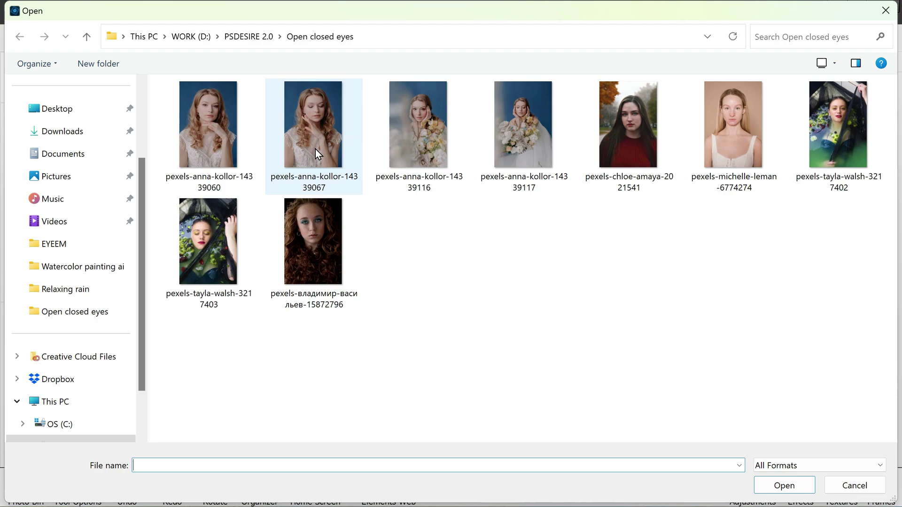
{"action": "double_click", "coordinate": [315, 148]}
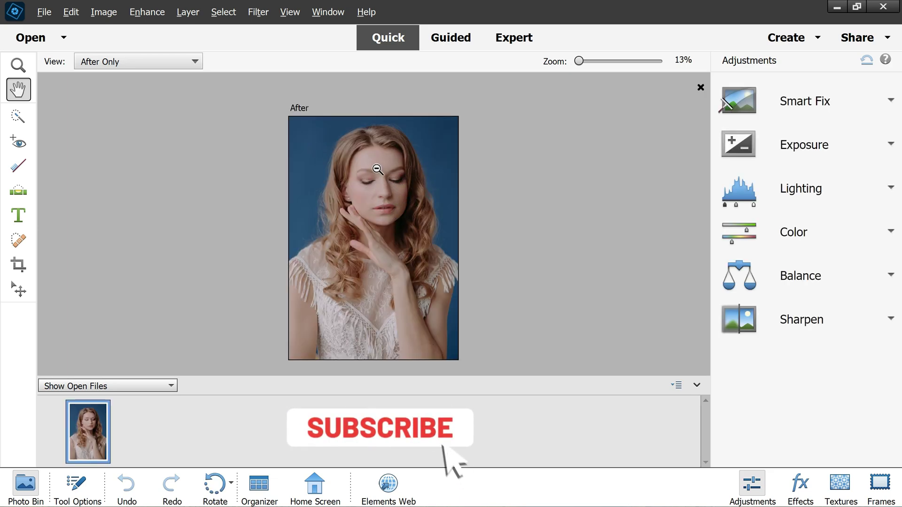
{"action": "scroll", "coordinate": [377, 170], "scroll_direction": "up", "scroll_amount": 3}
{"action": "scroll", "coordinate": [377, 170], "scroll_direction": "up", "scroll_amount": 1}
{"action": "mouse_move", "coordinate": [422, 212]}
{"action": "left_mouse_down"}
{"action": "mouse_move", "coordinate": [436, 253]}
{"action": "mouse_move", "coordinate": [394, 212]}
{"action": "mouse_move", "coordinate": [353, 232]}
{"action": "left_mouse_up"}
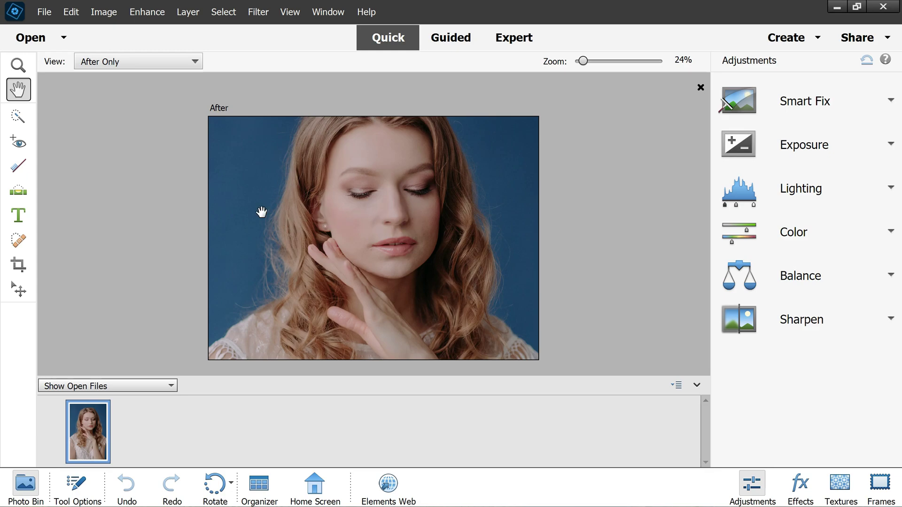
Start Enhance > Open Closed Eyes on the portrait.
{"action": "left_click", "coordinate": [148, 13]}
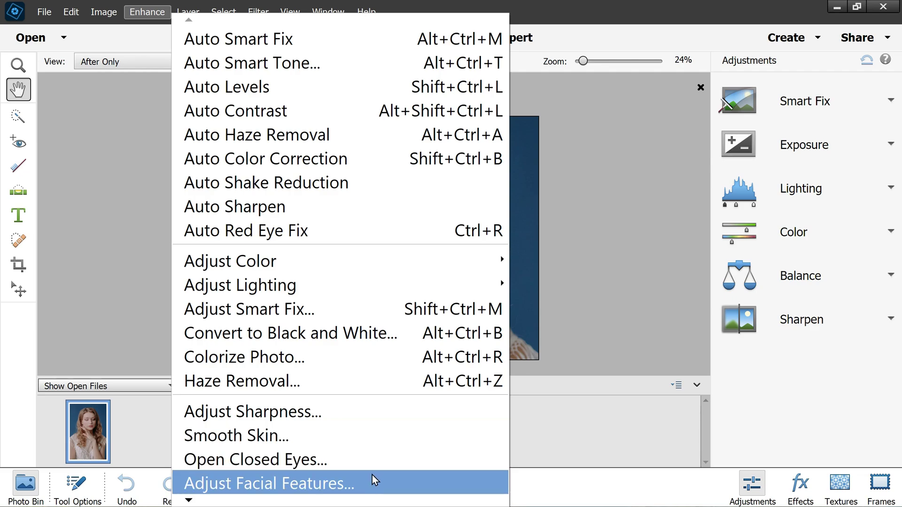
{"action": "scroll", "coordinate": [247, 493], "scroll_direction": "down", "scroll_amount": 3}
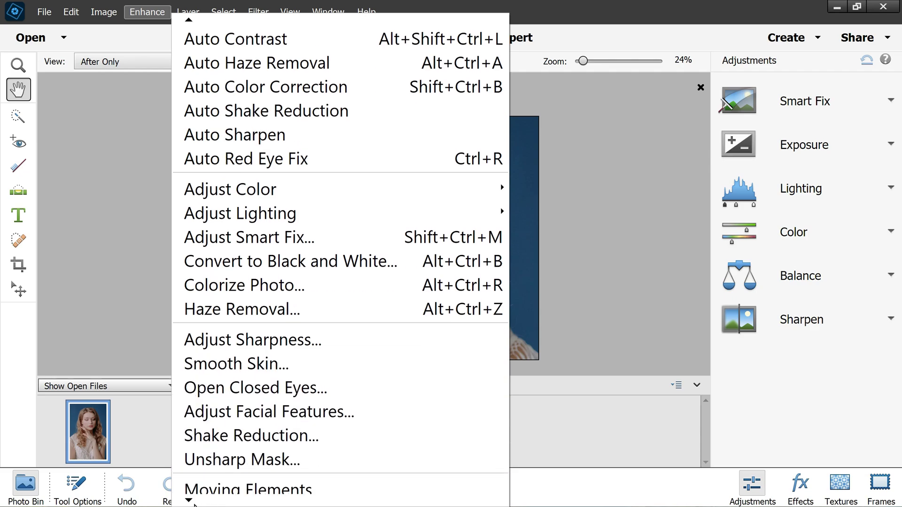
{"action": "scroll", "coordinate": [247, 486], "scroll_direction": "down", "scroll_amount": 3}
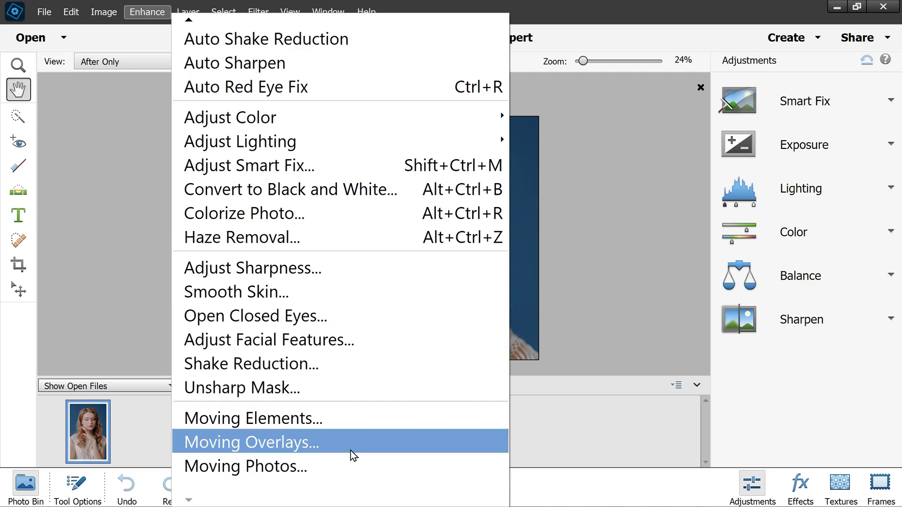
{"action": "left_click", "coordinate": [391, 321]}
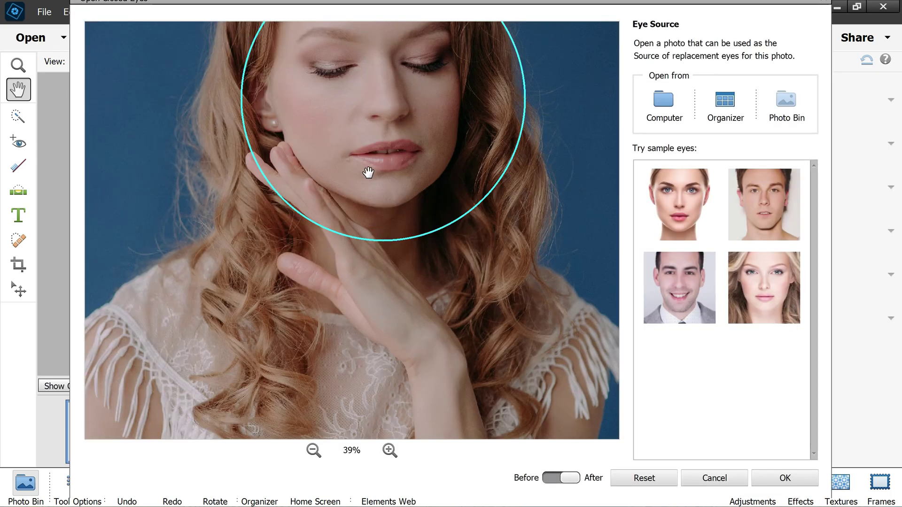
Apply eyes from the first, then the fourth sample face, then browse the computer for a source.
{"action": "mouse_move", "coordinate": [370, 201]}
{"action": "left_mouse_down"}
{"action": "mouse_move", "coordinate": [353, 310]}
{"action": "mouse_move", "coordinate": [352, 288]}
{"action": "left_mouse_up"}
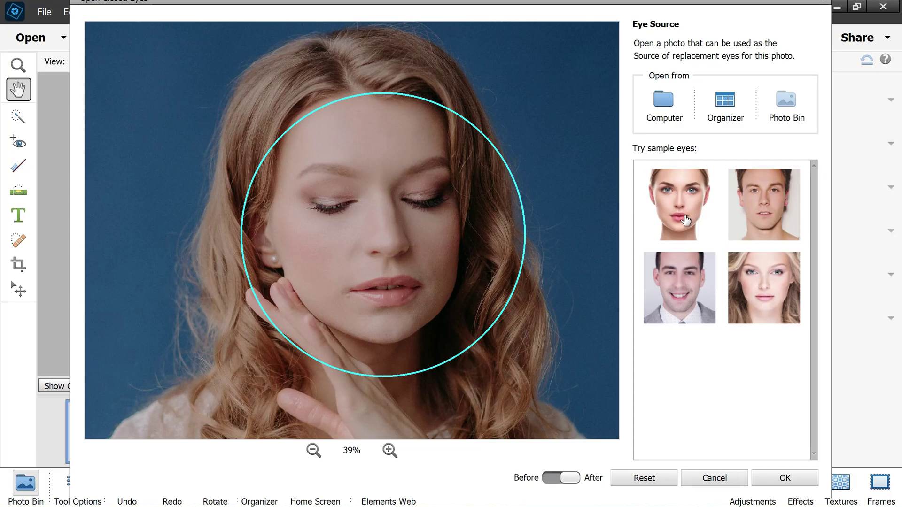
{"action": "left_click", "coordinate": [685, 219]}
{"action": "left_click", "coordinate": [751, 293]}
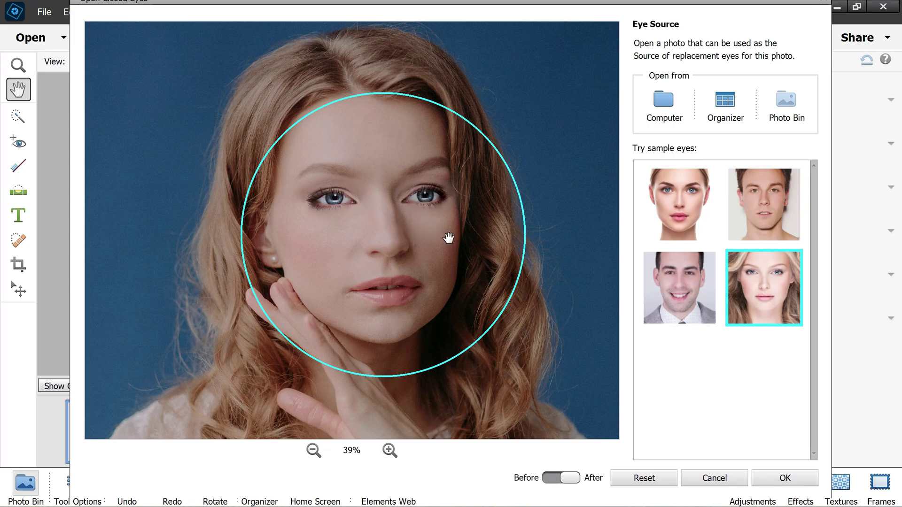
{"action": "left_click", "coordinate": [664, 108]}
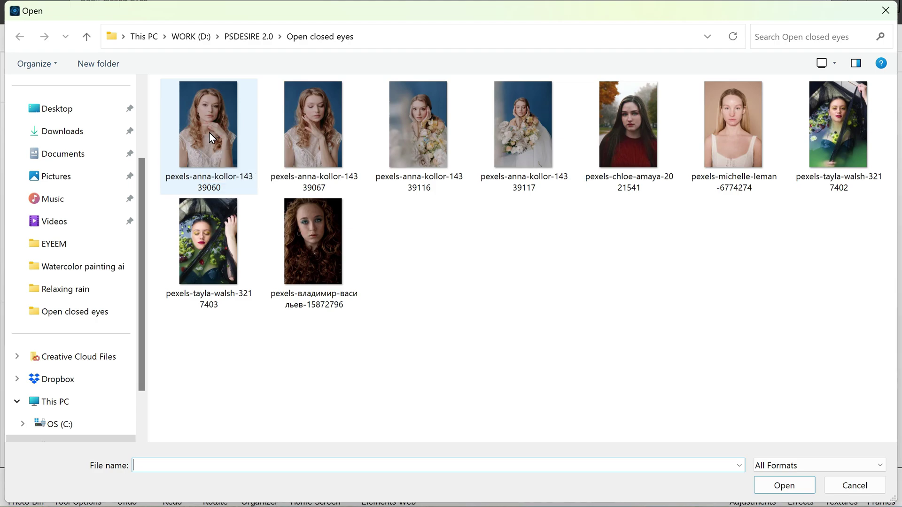
Apply eyes from the woman's own open-eyed photo, compare Before/After, and commit with OK.
{"action": "double_click", "coordinate": [211, 131]}
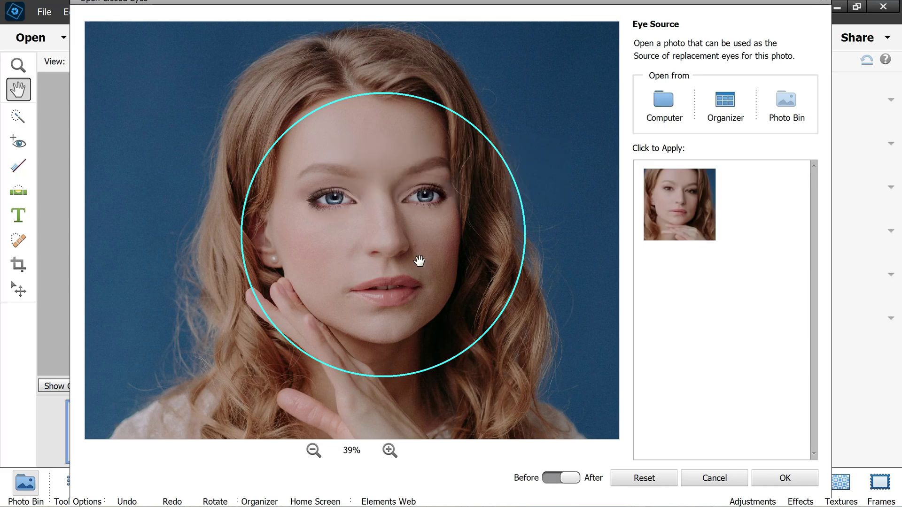
{"action": "mouse_move", "coordinate": [679, 205]}
{"action": "left_click", "coordinate": [686, 222]}
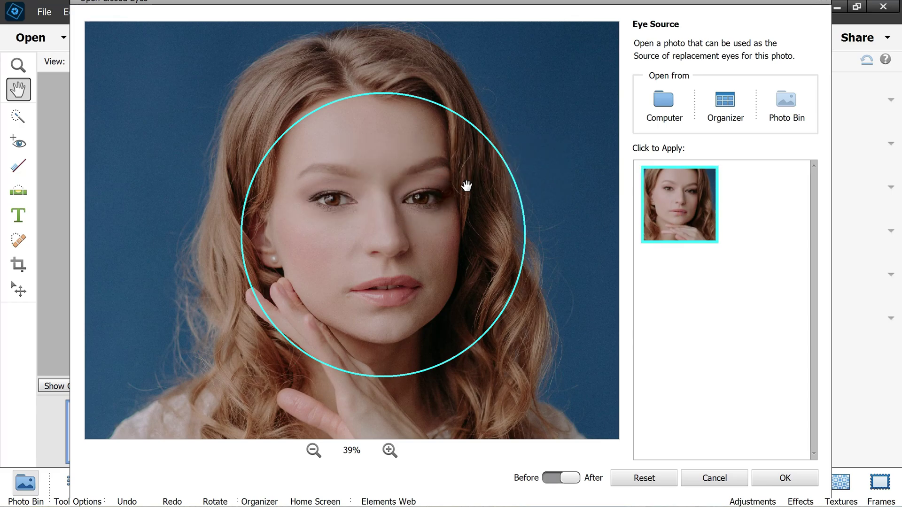
{"action": "left_click", "coordinate": [573, 479]}
{"action": "left_click", "coordinate": [573, 478]}
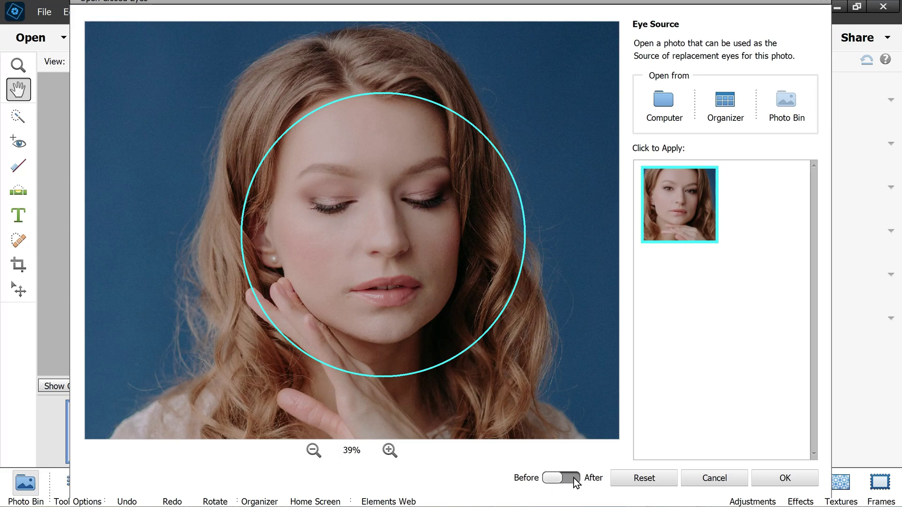
{"action": "left_click", "coordinate": [574, 478]}
{"action": "left_click", "coordinate": [574, 482]}
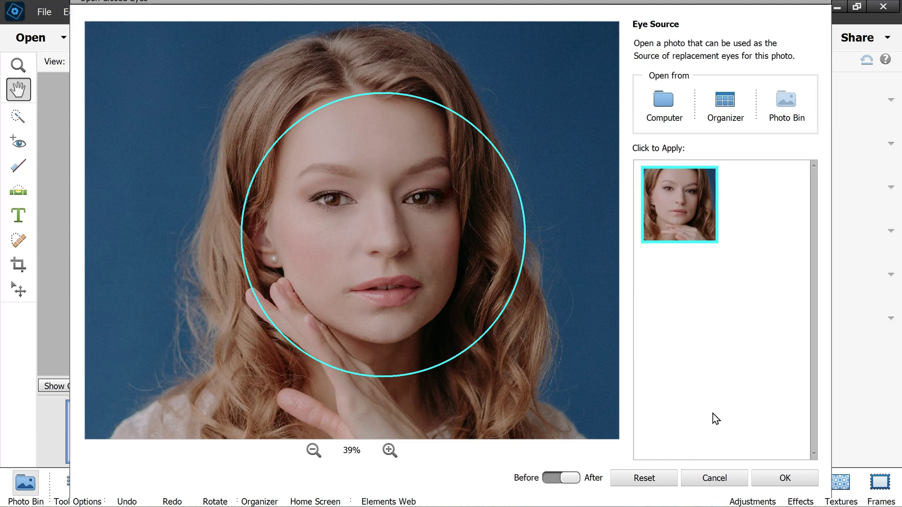
{"action": "left_click", "coordinate": [784, 478]}
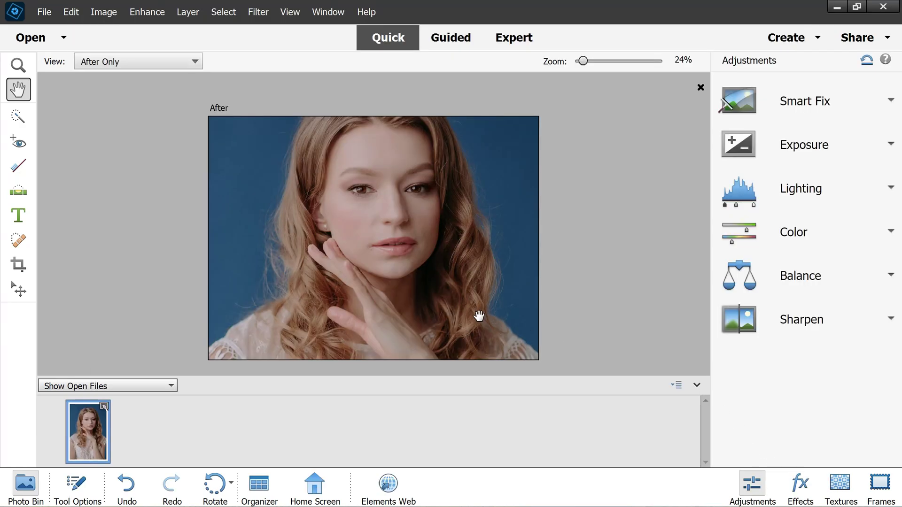
Set View to Before & After - Horizontal, then pan the water portrait upward.
{"action": "left_click", "coordinate": [138, 61]}
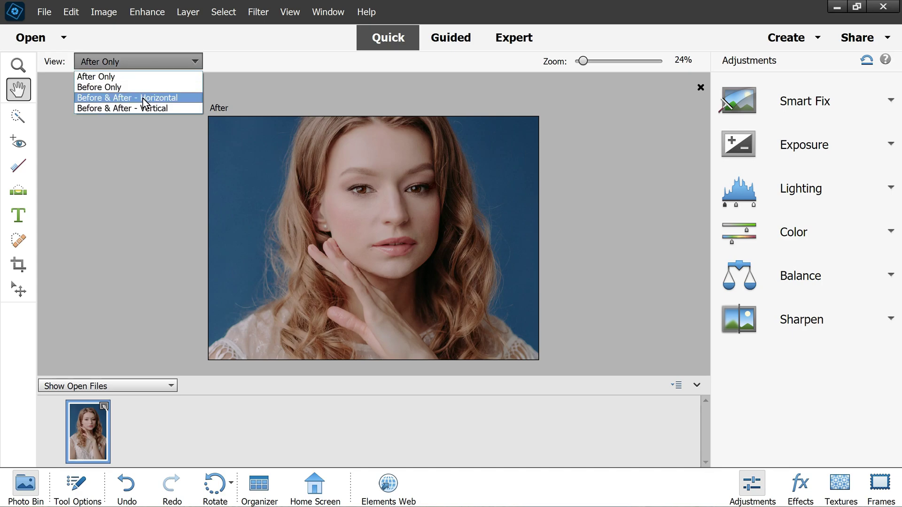
{"action": "left_click", "coordinate": [146, 98]}
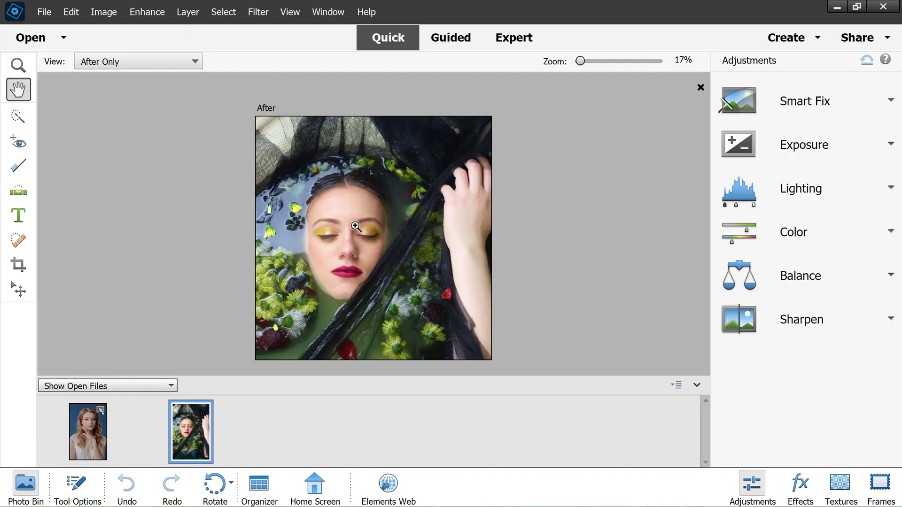
{"action": "left_click_drag", "start_coordinate": [367, 235], "coordinate": [369, 186]}
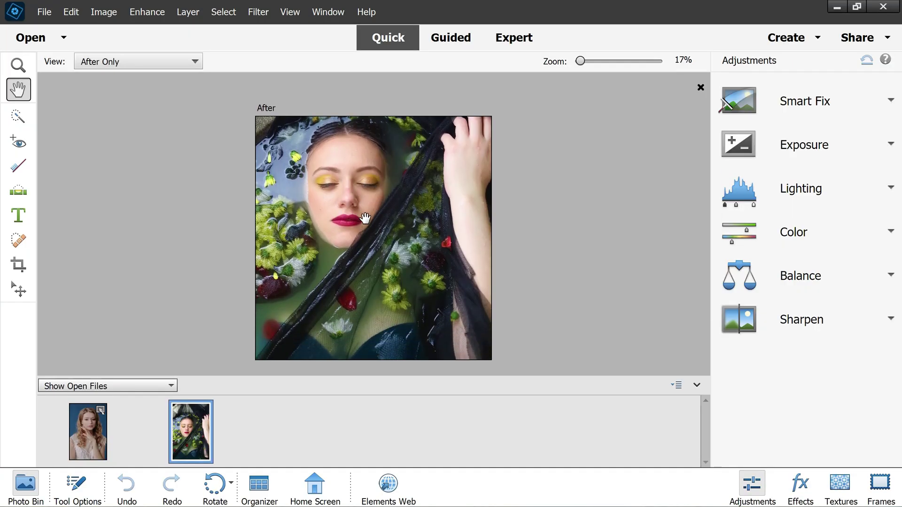
In Open Closed Eyes, give the water portrait the first portrait's eyes, then browse the computer.
{"action": "left_click", "coordinate": [147, 12]}
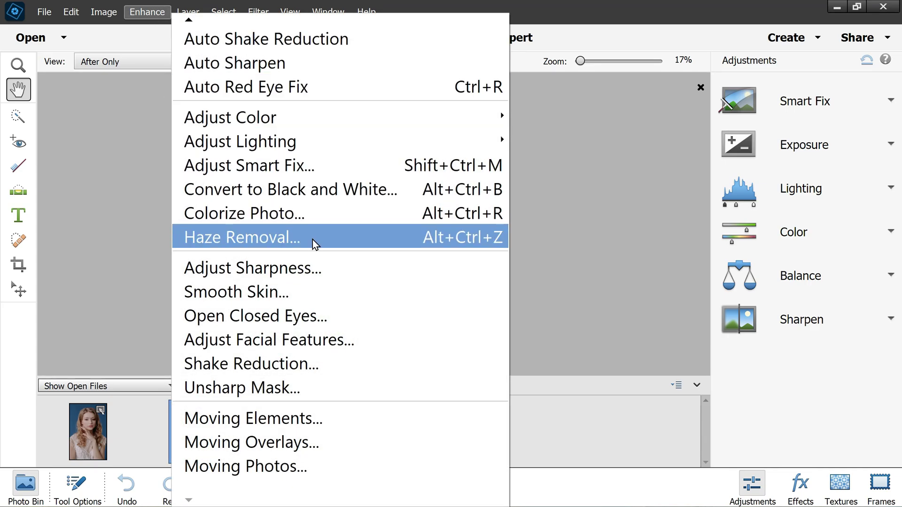
{"action": "left_click", "coordinate": [374, 314]}
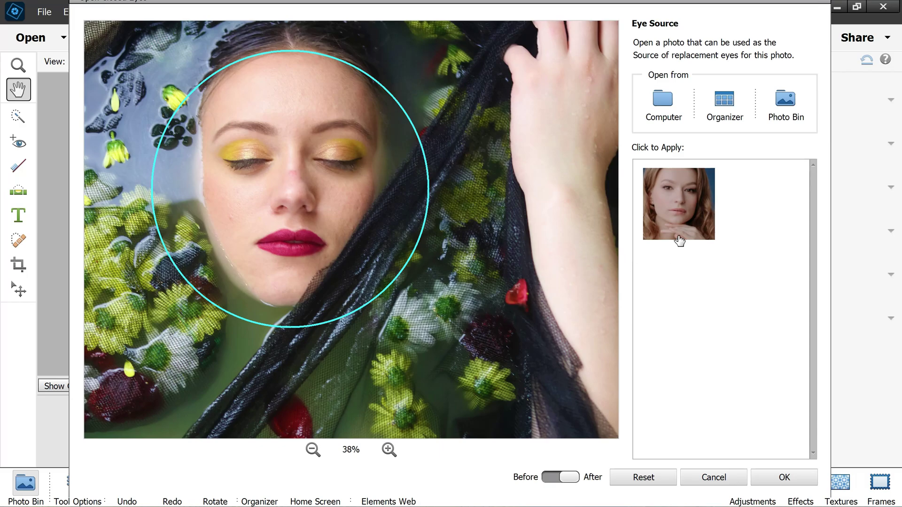
{"action": "left_click_drag", "start_coordinate": [494, 195], "coordinate": [563, 220]}
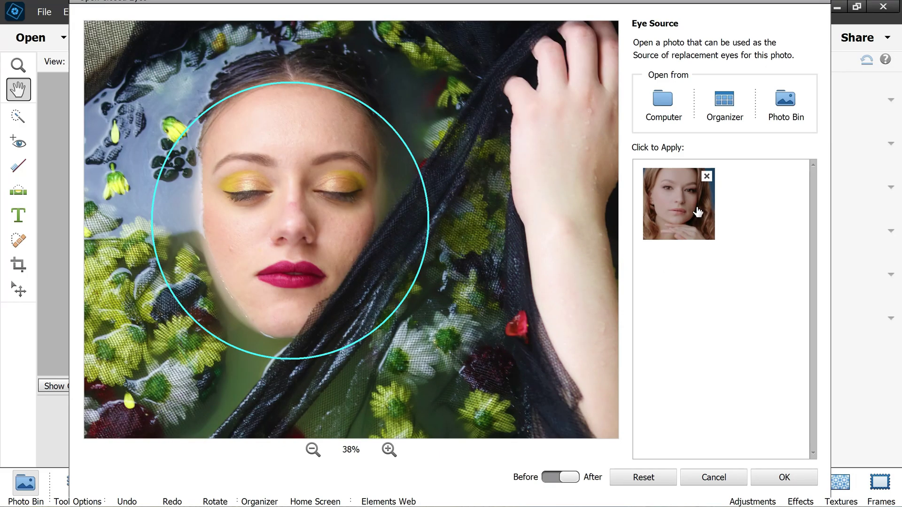
{"action": "left_click", "coordinate": [697, 210]}
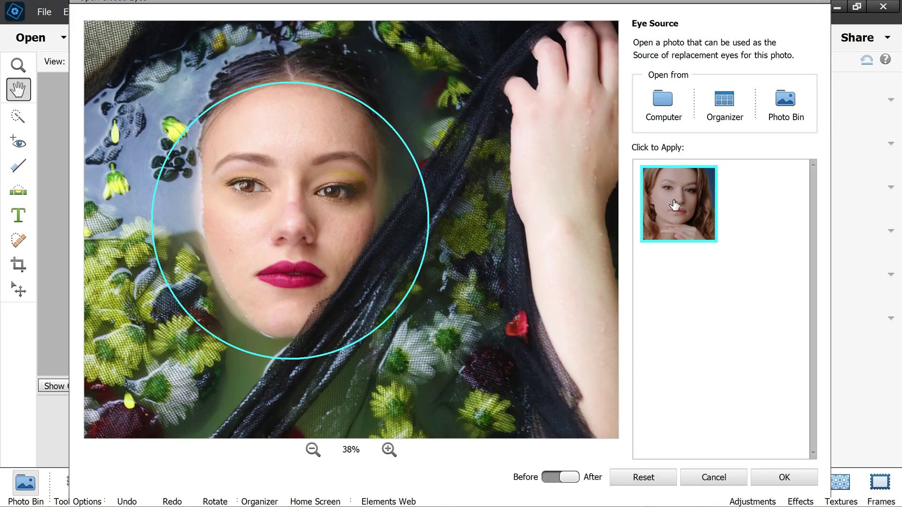
{"action": "left_click", "coordinate": [674, 111]}
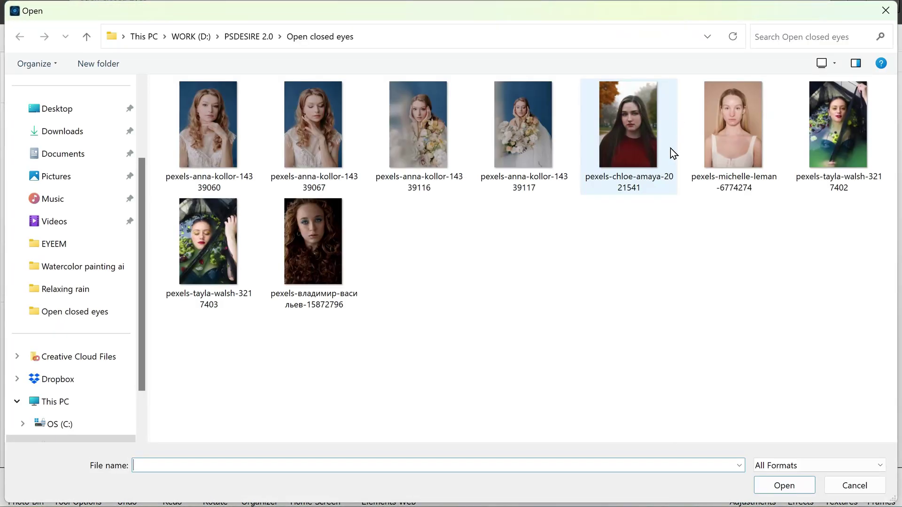
Try eyes from the curly-haired portrait, then from the same woman's other shot.
{"action": "double_click", "coordinate": [322, 260]}
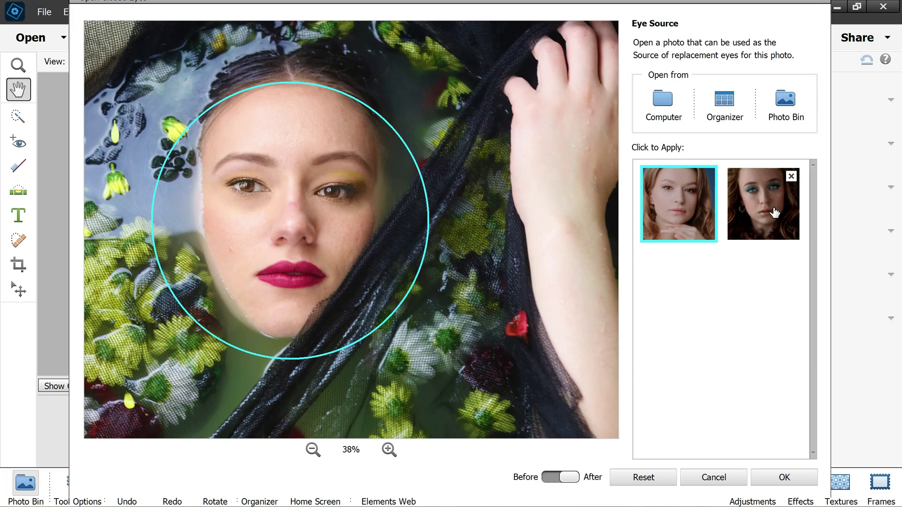
{"action": "left_click", "coordinate": [774, 210]}
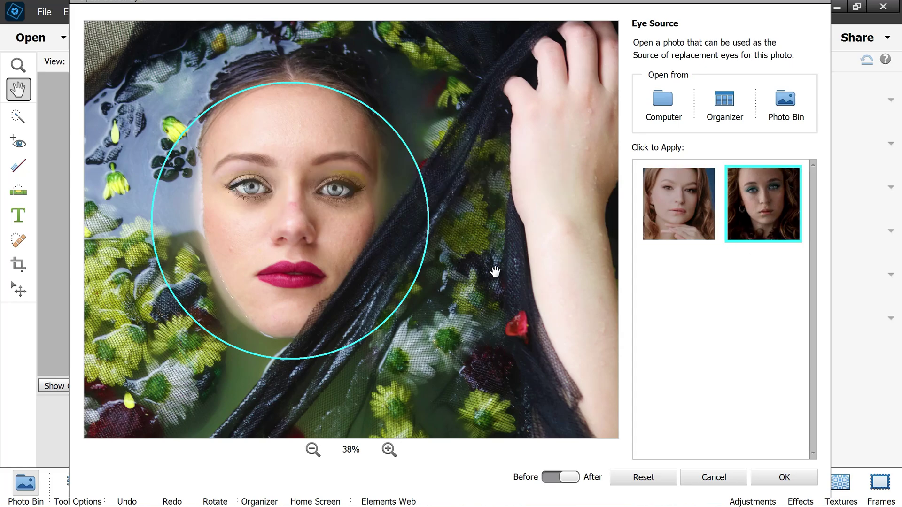
{"action": "left_click", "coordinate": [664, 105]}
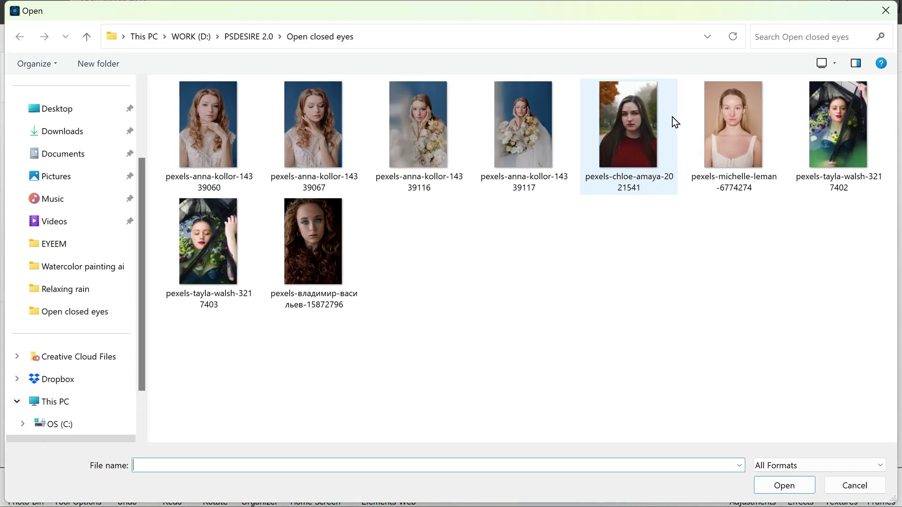
{"action": "left_click", "coordinate": [837, 123]}
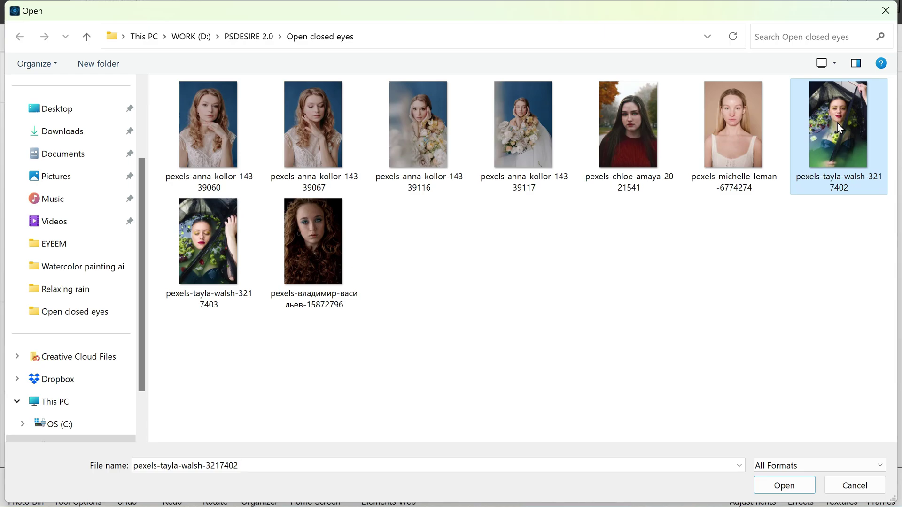
{"action": "double_click", "coordinate": [837, 123]}
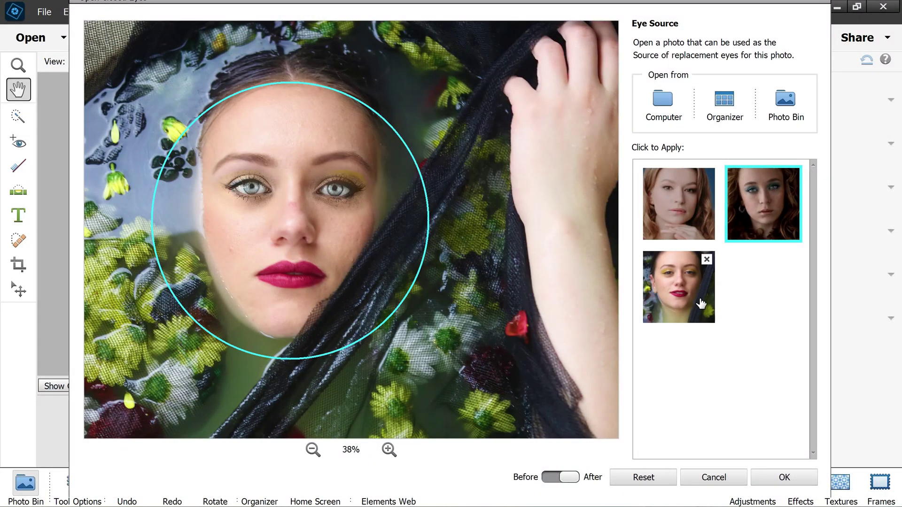
{"action": "left_click", "coordinate": [689, 297]}
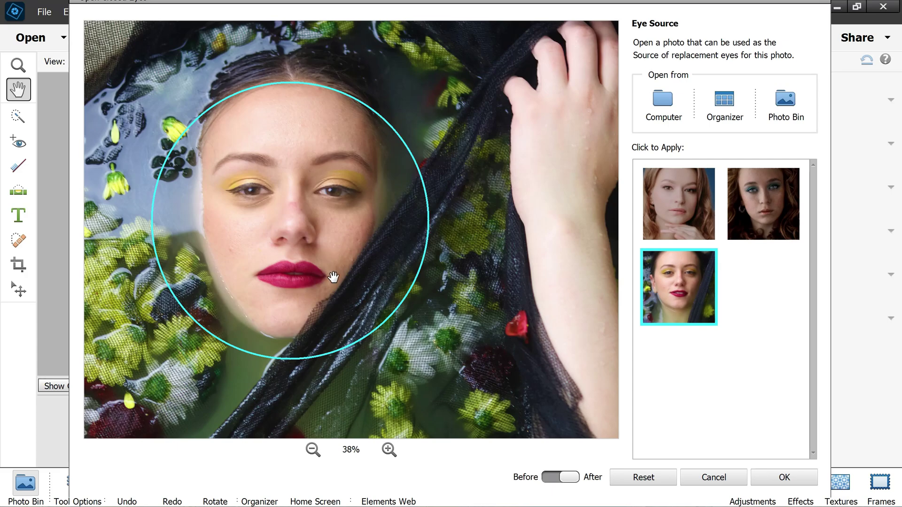
Compare Before/After and accept the same-woman eye replacement.
{"action": "left_click", "coordinate": [561, 477]}
{"action": "left_click", "coordinate": [560, 477]}
{"action": "left_click", "coordinate": [783, 477]}
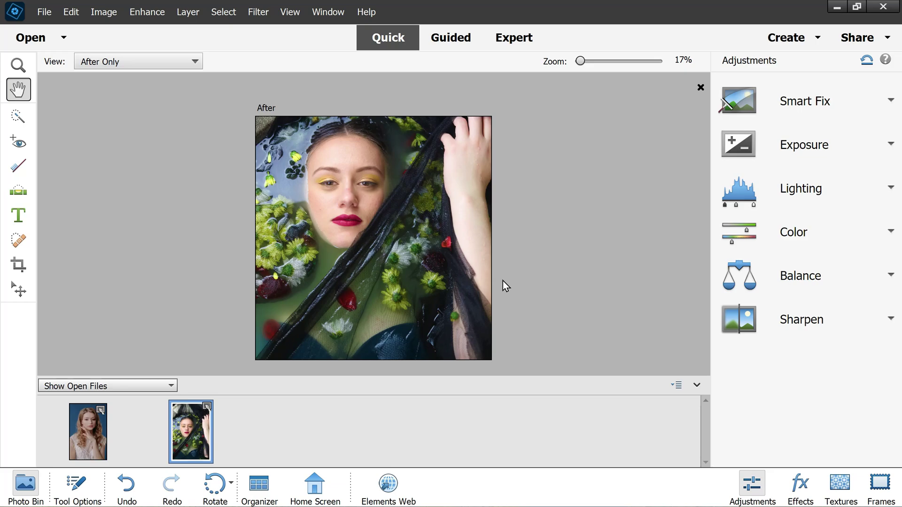
Switch the water portrait's View to Before & After - Horizontal.
{"action": "left_click", "coordinate": [151, 61]}
{"action": "left_click", "coordinate": [155, 101]}
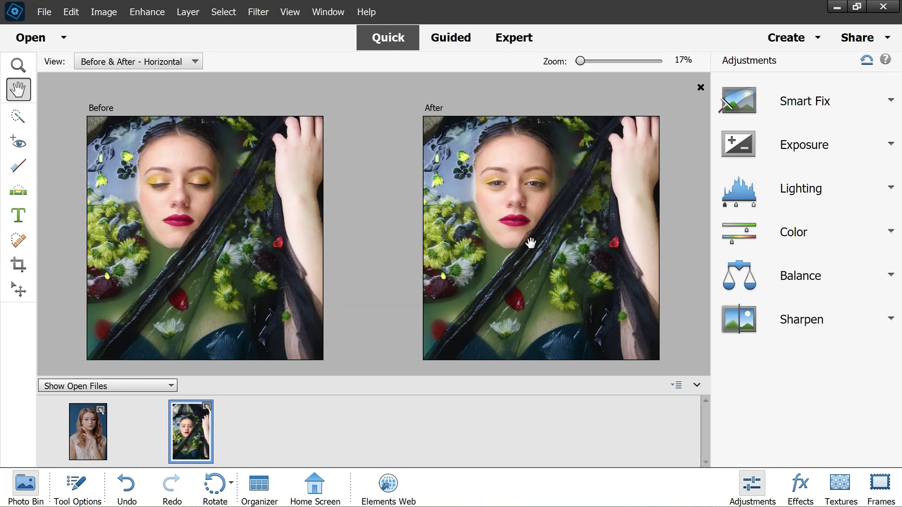